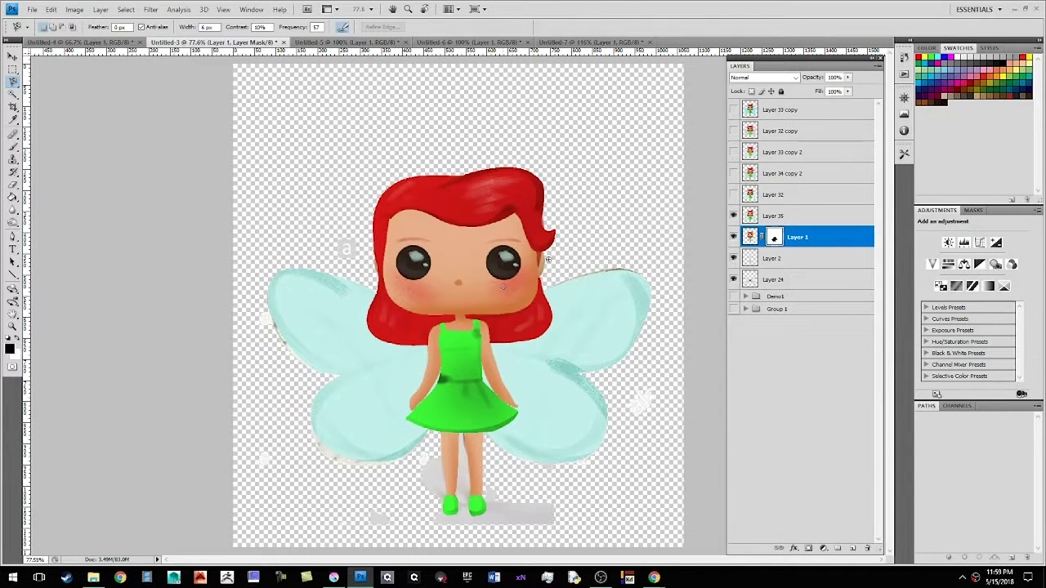
Hide Layer 35 so the photo fairy with the toy head and white wings shows.
left_click(733, 215)
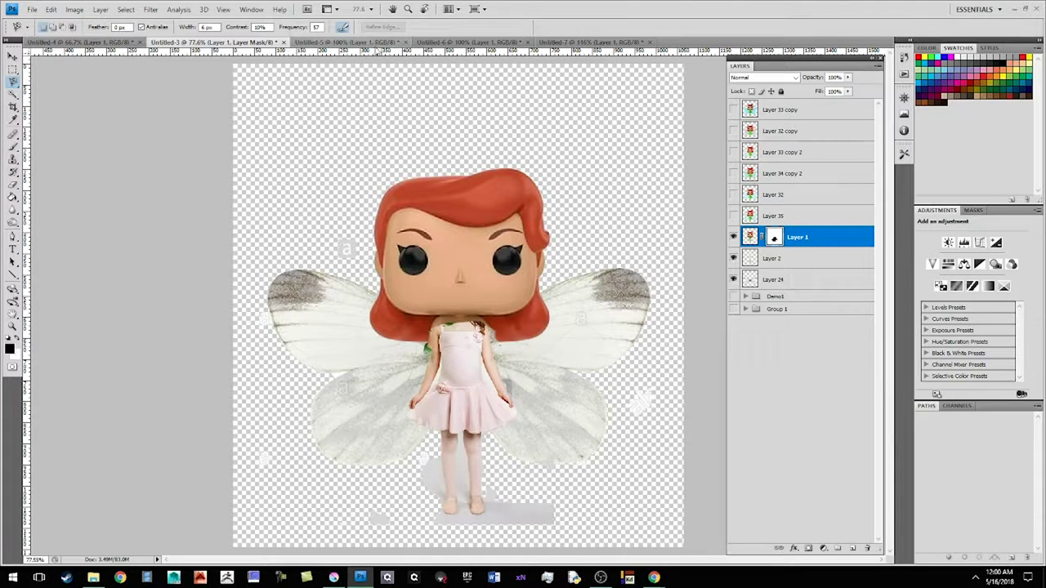
Bring up the girl's photo document, Untitled-7, and pick the Lasso Tool.
left_click(384, 43)
left_click(476, 43)
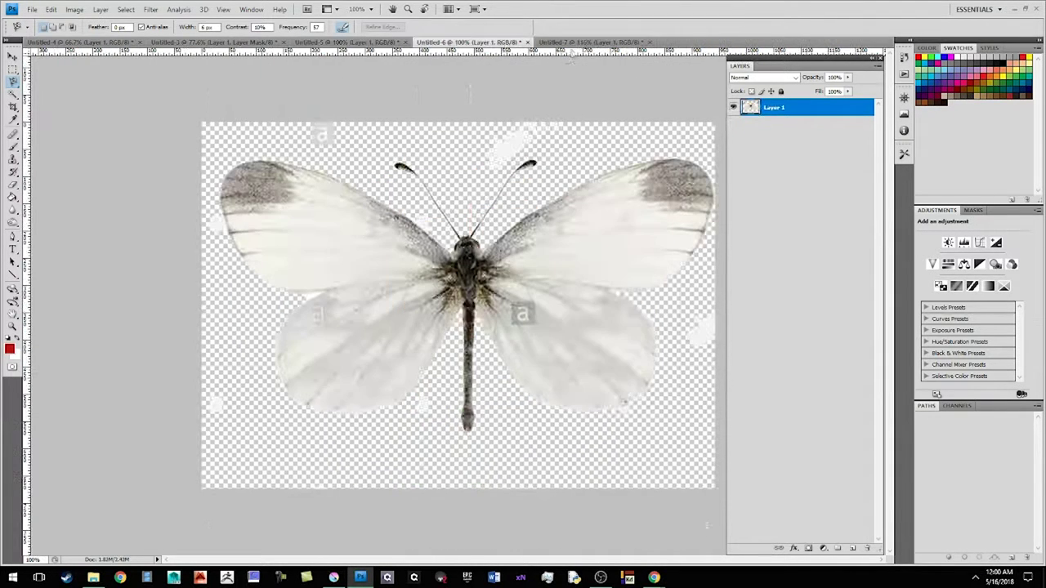
left_click(606, 43)
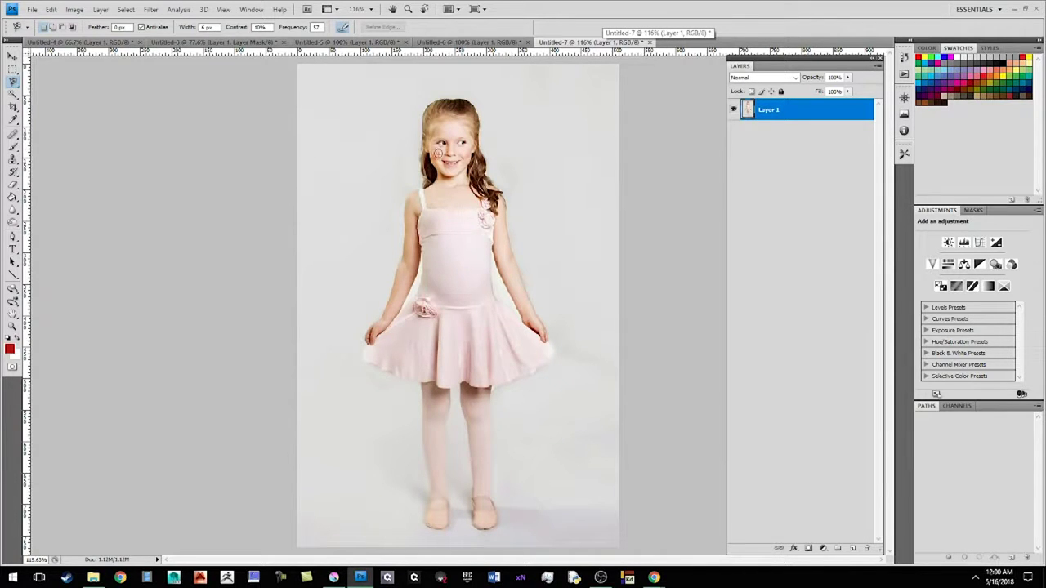
left_click(13, 83)
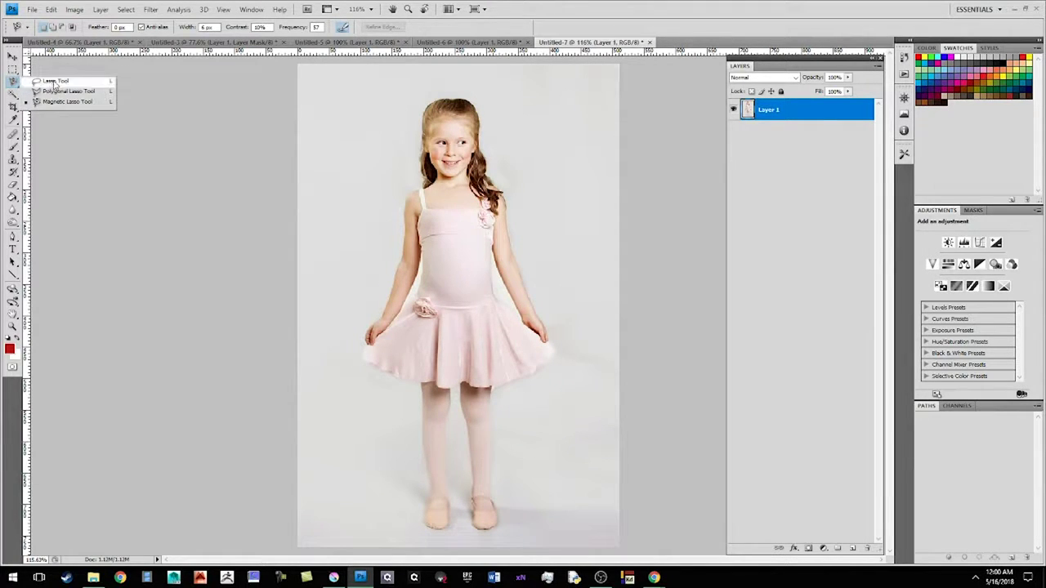
left_click(54, 83)
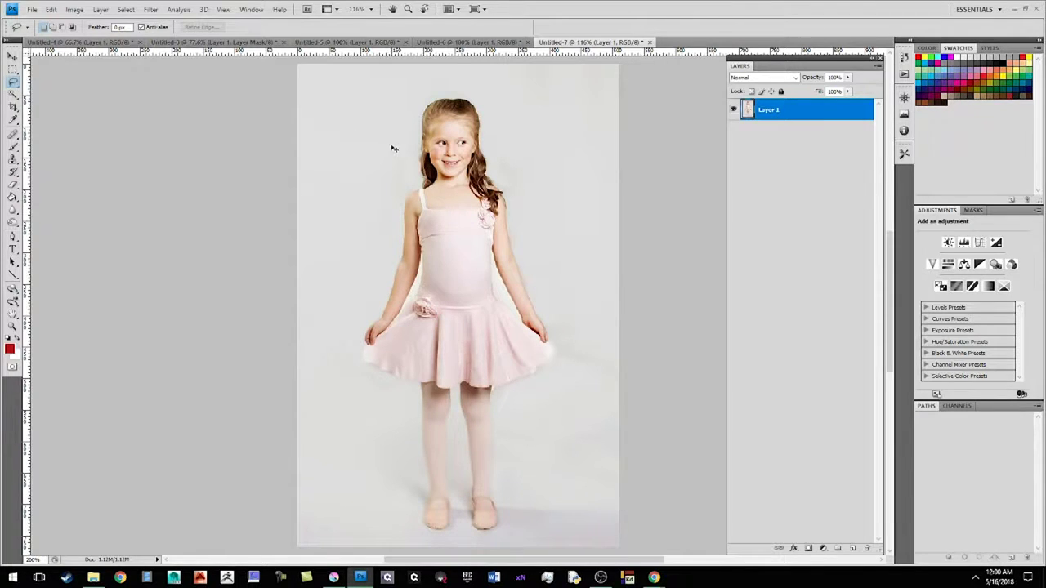
Zoom in to 300% and lasso roughly around the girl's hair and shoulder.
key("ctrl+plus")
scroll(482, 194, "up", 5)
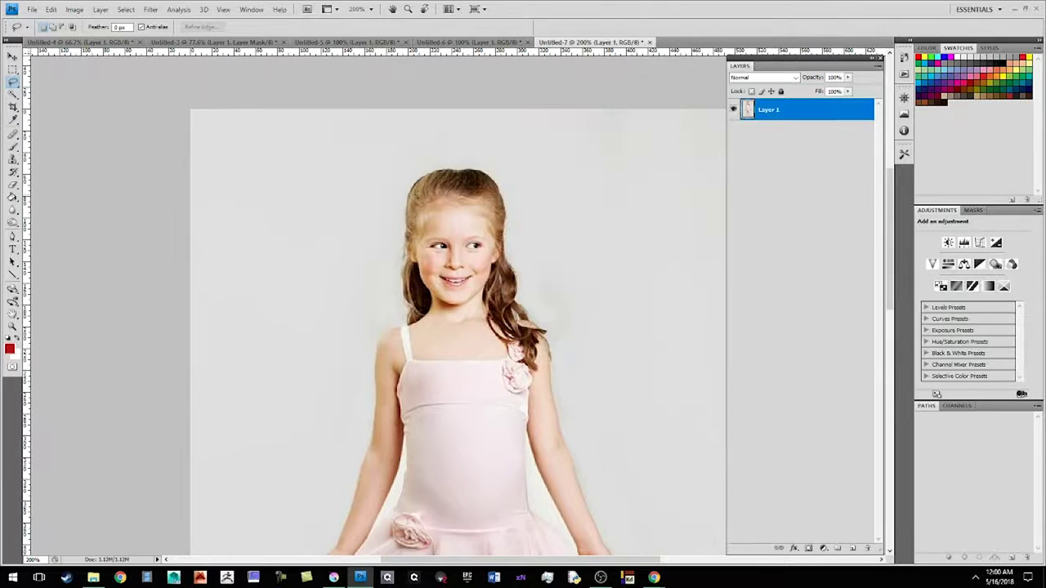
key("ctrl+plus")
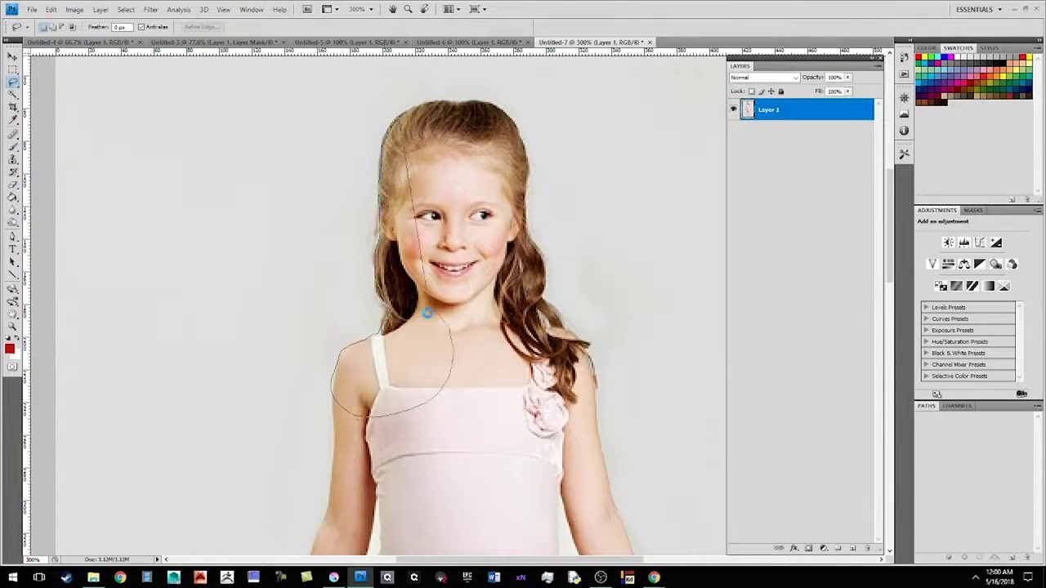
left_click_drag(426, 313, 427, 313)
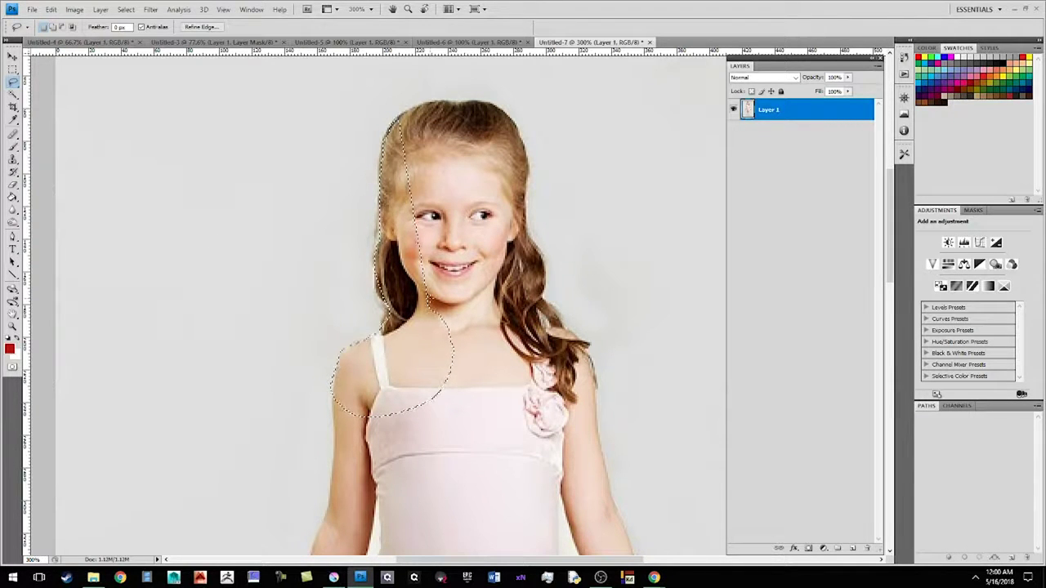
right_click(14, 83)
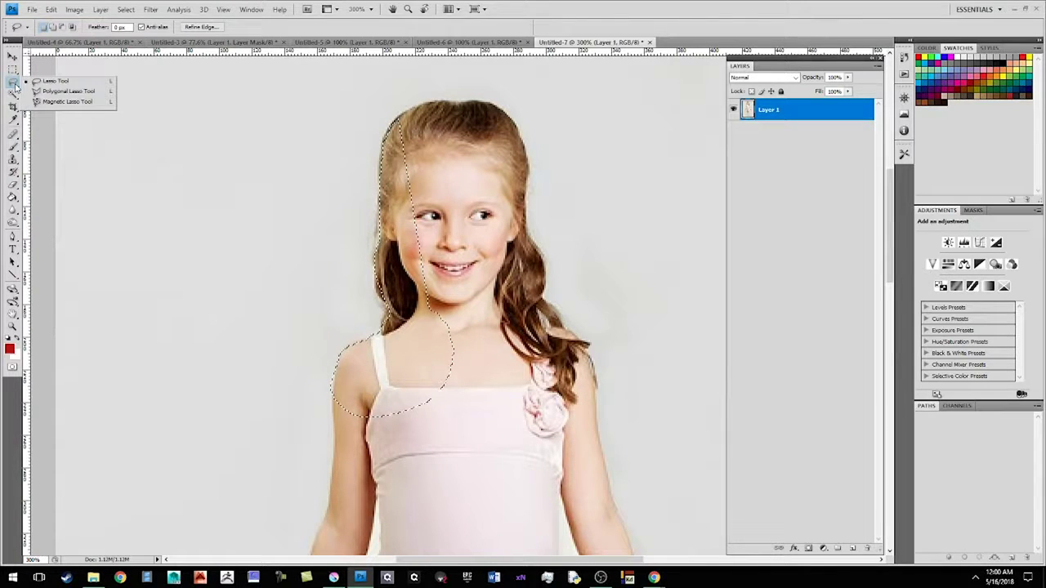
Drop the rough selection and trace the girl from head to skirt hem with a widened Magnetic Lasso.
left_click(60, 107)
key("ctrl+d")
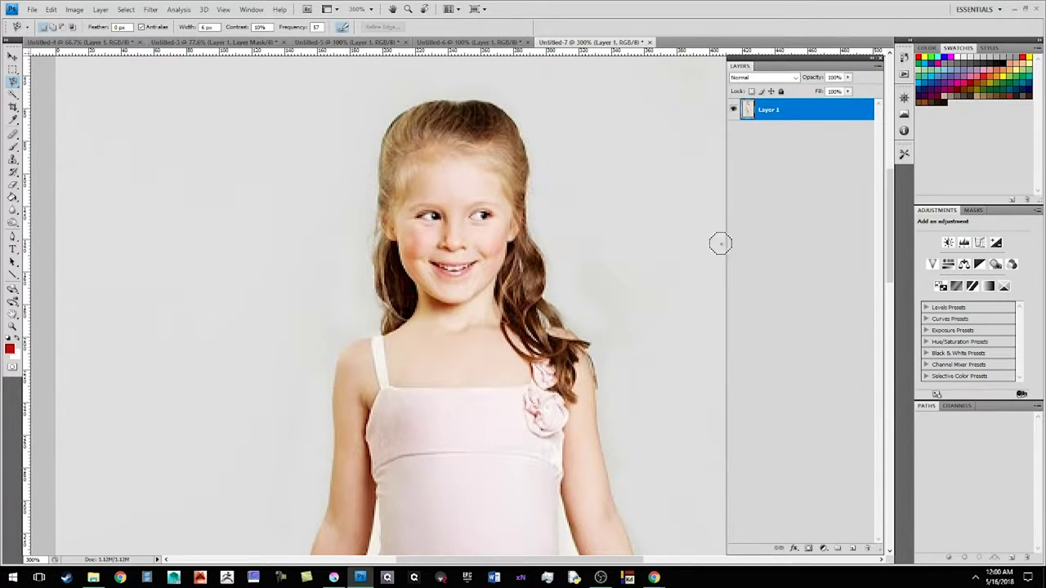
left_click_drag(720, 243, 619, 210)
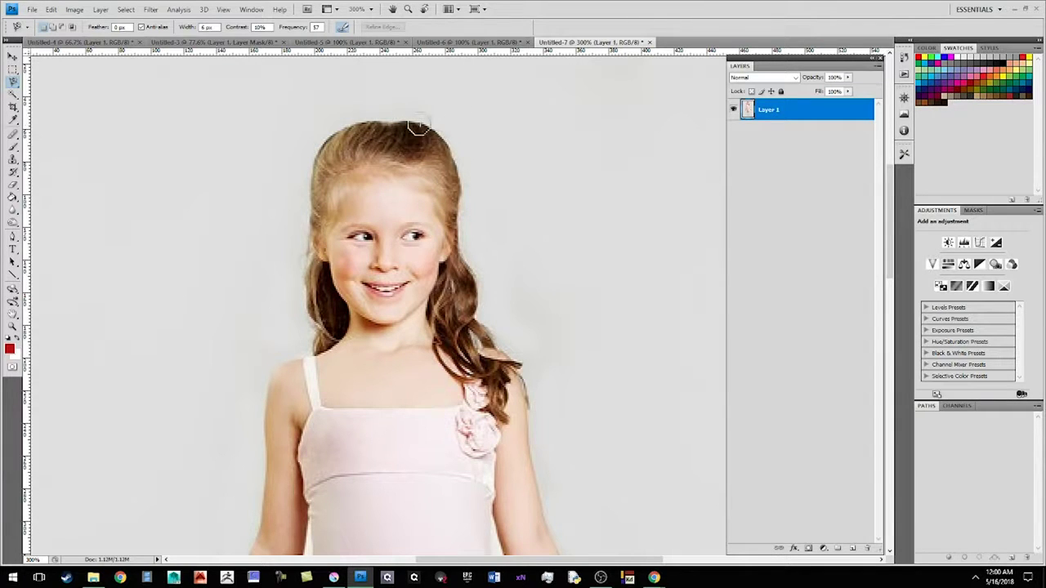
left_click_drag(492, 170, 455, 176)
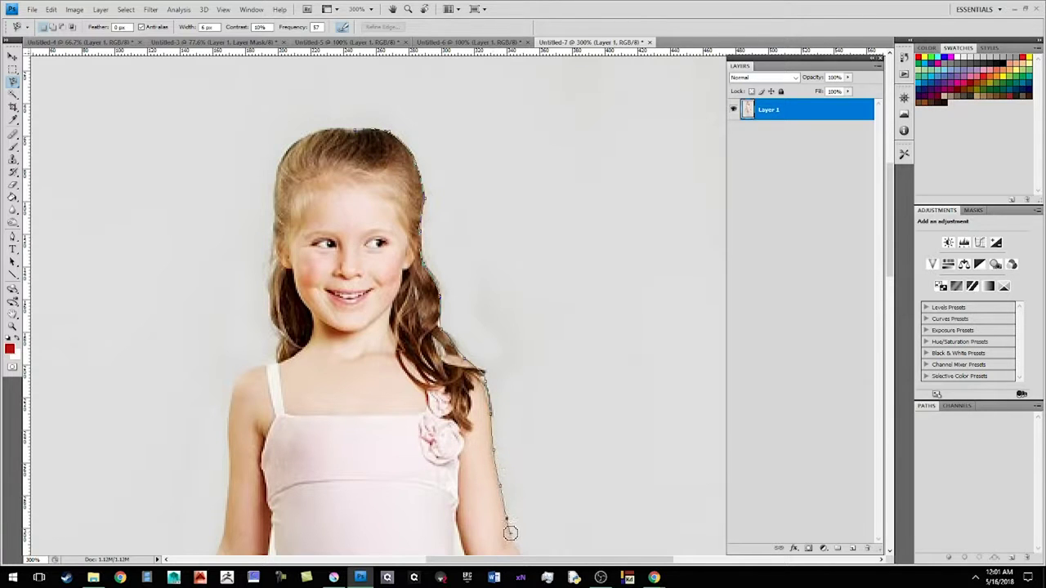
left_click_drag(540, 485, 501, 219)
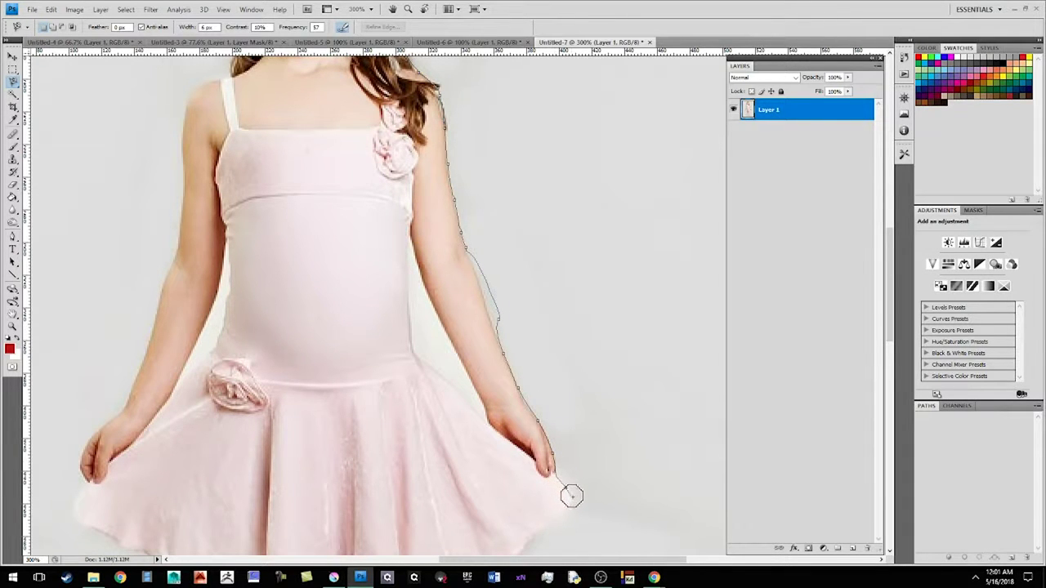
key("bracketright")
key("bracketright")
key("bracketright")
mouse_move(579, 504)
left_mouse_down()
mouse_move(572, 420)
mouse_move(626, 240)
left_mouse_up()
mouse_move(570, 305)
left_mouse_down()
mouse_move(457, 344)
mouse_move(447, 434)
mouse_move(477, 482)
mouse_move(483, 236)
mouse_move(467, 270)
mouse_move(450, 448)
mouse_move(469, 539)
mouse_move(453, 552)
mouse_move(417, 550)
mouse_move(401, 523)
mouse_move(399, 340)
mouse_move(371, 167)
mouse_move(343, 181)
mouse_move(351, 233)
mouse_move(327, 412)
mouse_move(346, 526)
mouse_move(340, 544)
mouse_move(284, 541)
mouse_move(269, 514)
mouse_move(296, 406)
mouse_move(268, 301)
mouse_move(279, 210)
mouse_move(267, 165)
mouse_move(486, 331)
mouse_move(448, 302)
mouse_move(327, 259)
mouse_move(337, 189)
mouse_move(373, 147)
mouse_move(409, 136)
mouse_move(391, 340)
mouse_move(344, 400)
mouse_move(391, 254)
mouse_move(385, 241)
mouse_move(394, 353)
mouse_move(391, 225)
mouse_move(397, 206)
mouse_move(436, 191)
mouse_move(420, 260)
mouse_move(413, 158)
mouse_move(421, 262)
mouse_move(439, 168)
mouse_move(489, 147)
left_mouse_up()
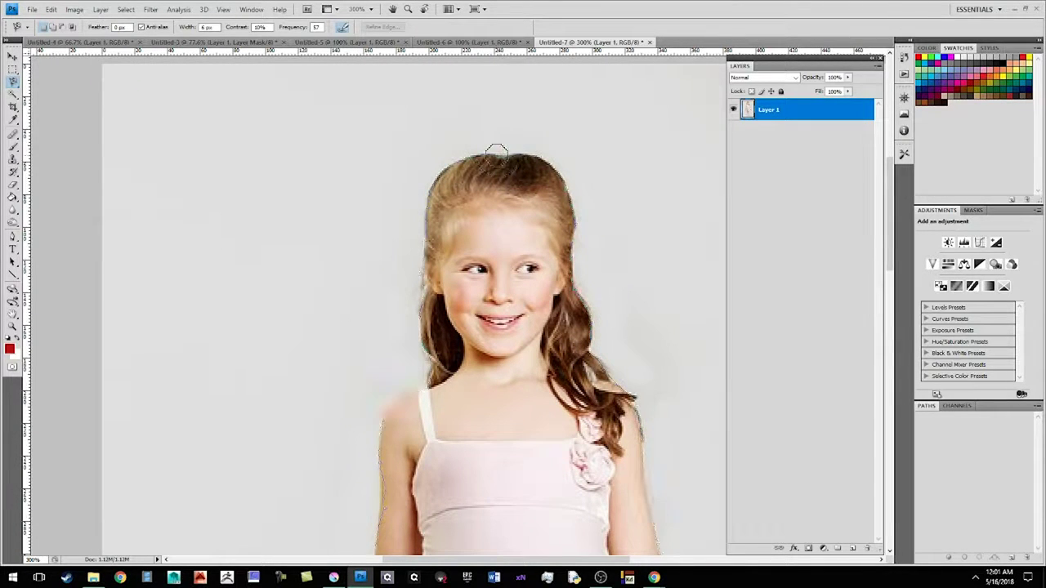
Close the magnetic outline into an active selection around the girl.
double_click(501, 148)
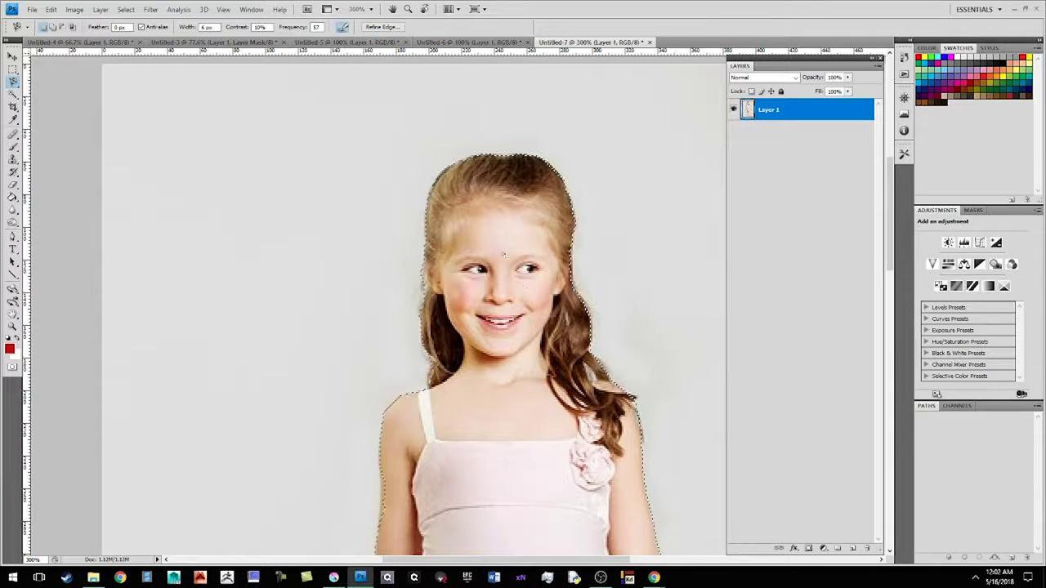
left_click_drag(616, 334, 528, 224)
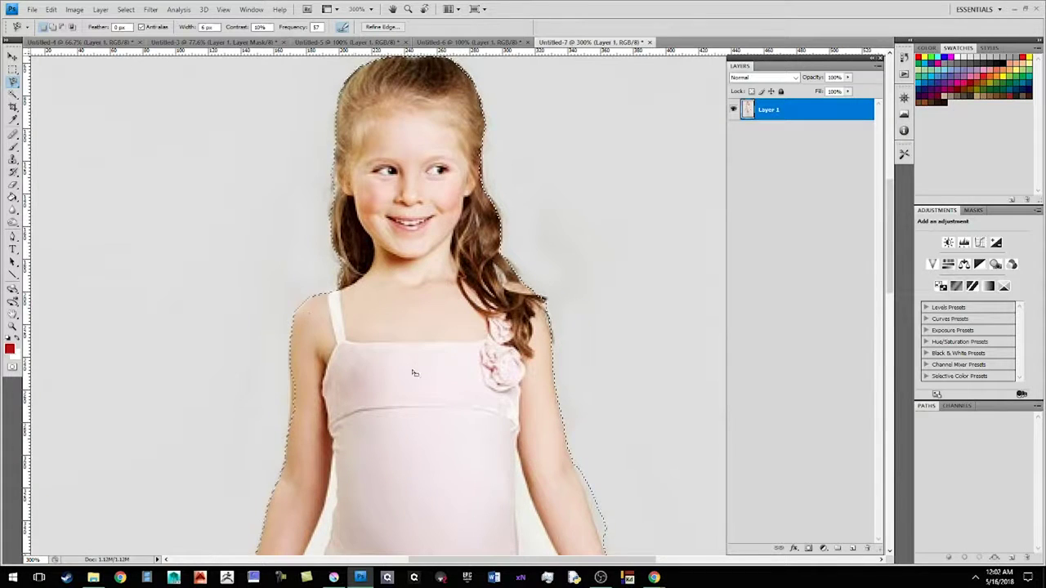
left_click_drag(488, 405, 463, 321)
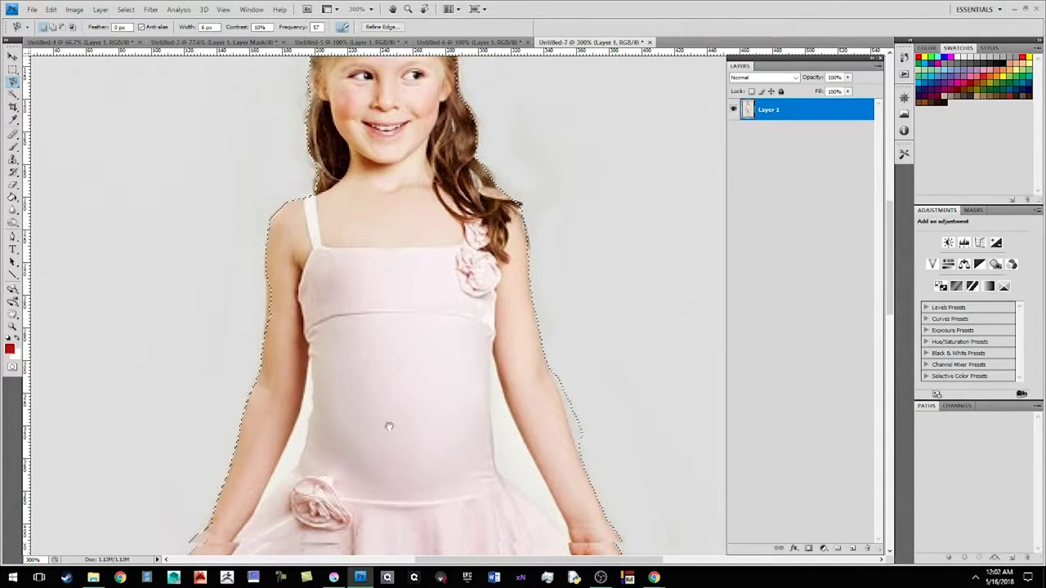
scroll(388, 425, "up", 1)
scroll(469, 439, "up", 1)
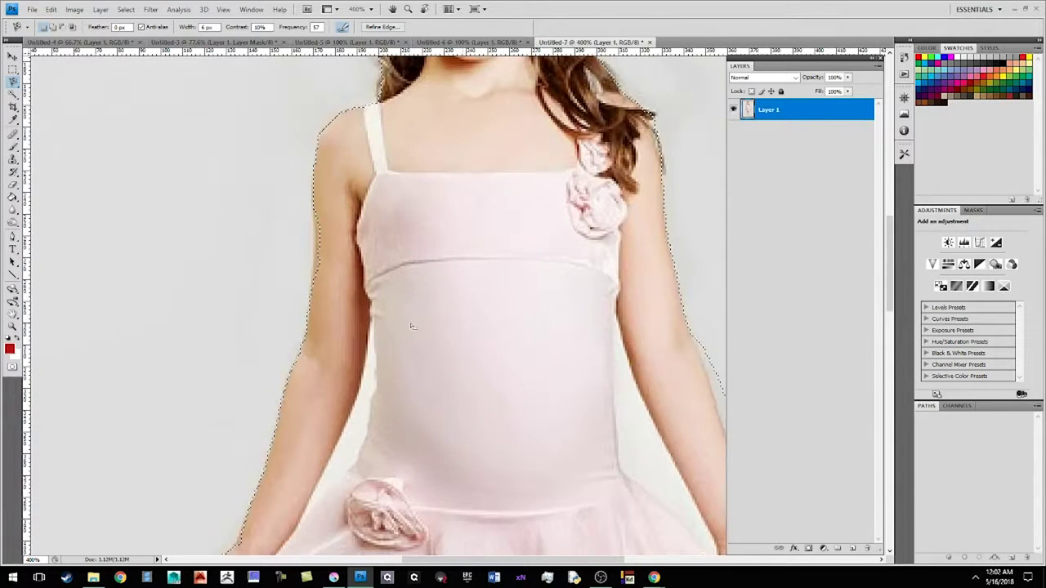
left_click_drag(399, 317, 460, 404)
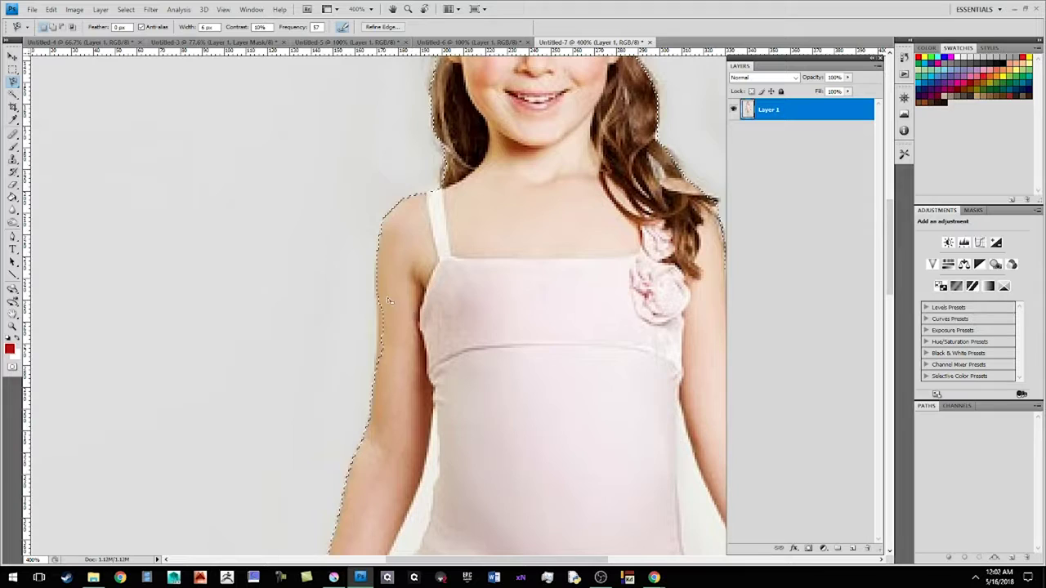
Try adding the arms to the selection, cancel the stray outlines, and zoom out to 100%.
key("Caps_Lock")
left_click(377, 270)
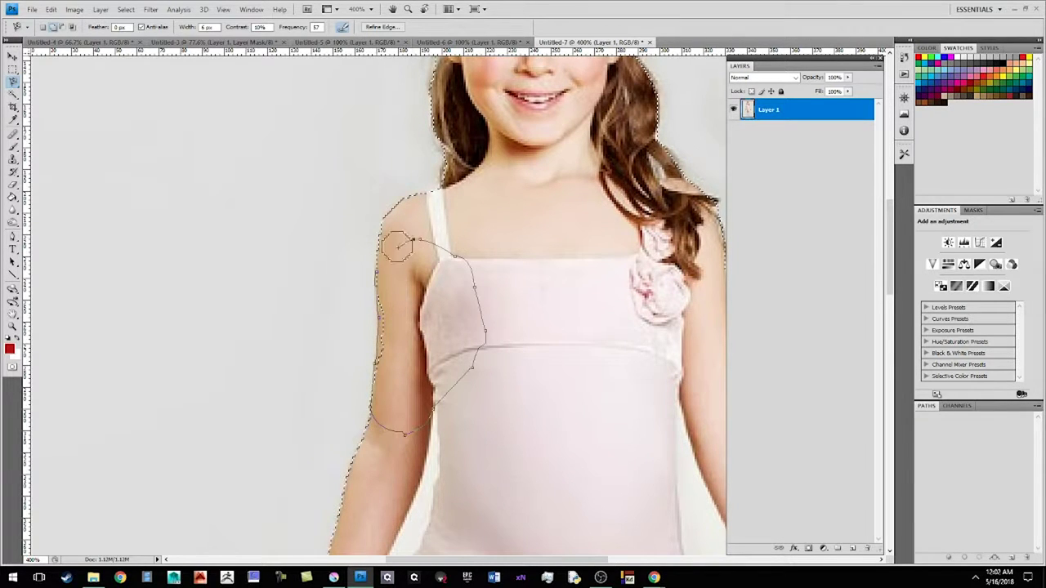
key("Escape")
left_click_drag(624, 415, 266, 257)
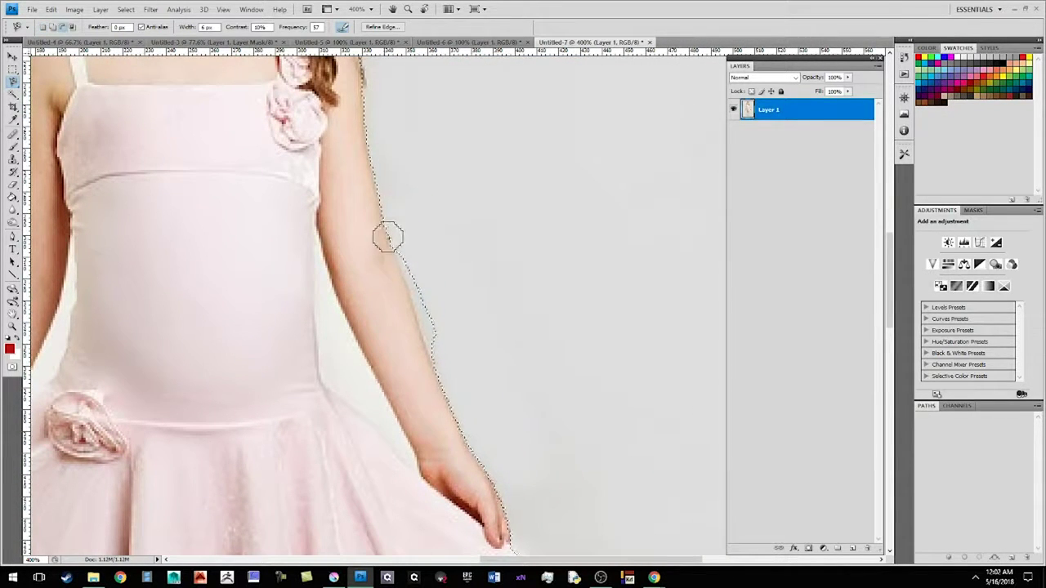
left_click(405, 267)
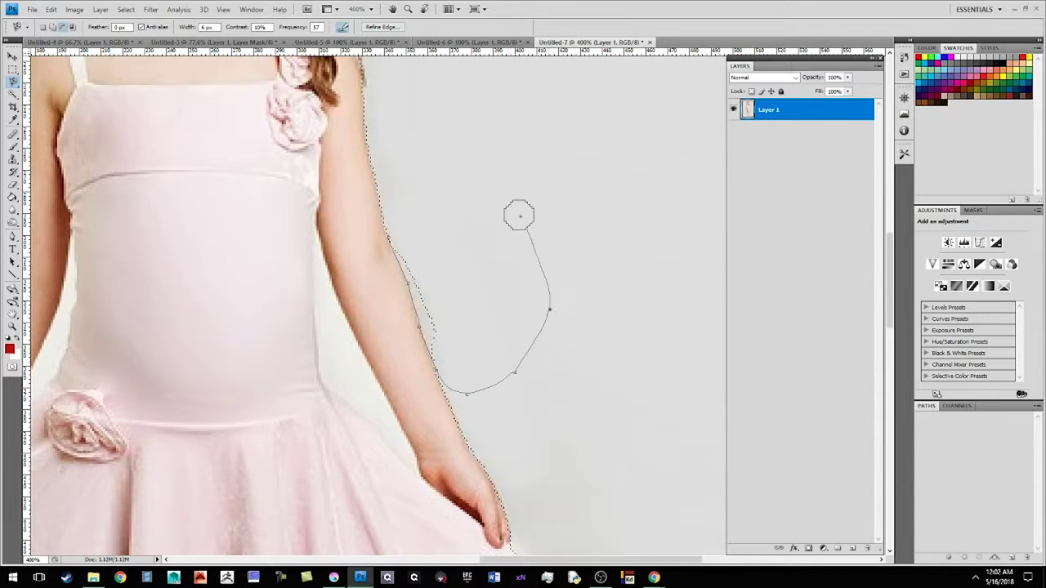
key("Escape")
key("ctrl+1")
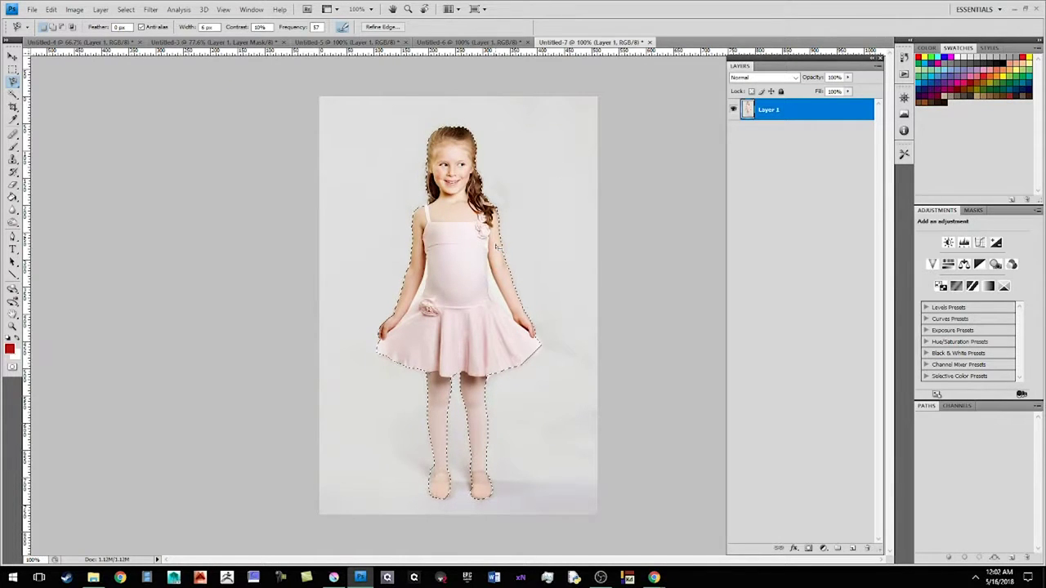
Paste the cut-out girl into the toy figure document as Layer 2, scaled to 81.9%.
left_click(348, 42)
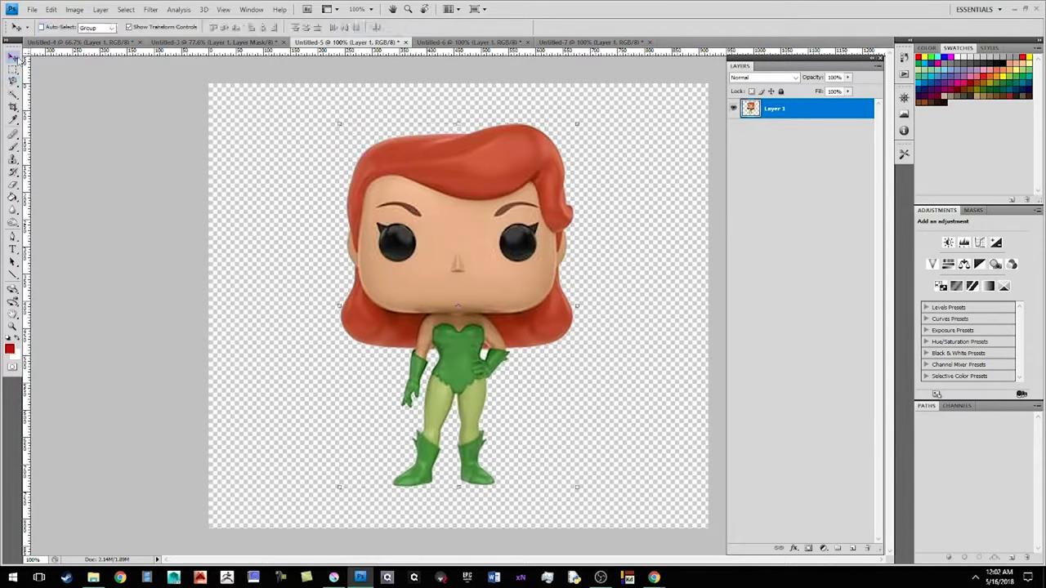
left_click_drag(471, 245, 470, 224)
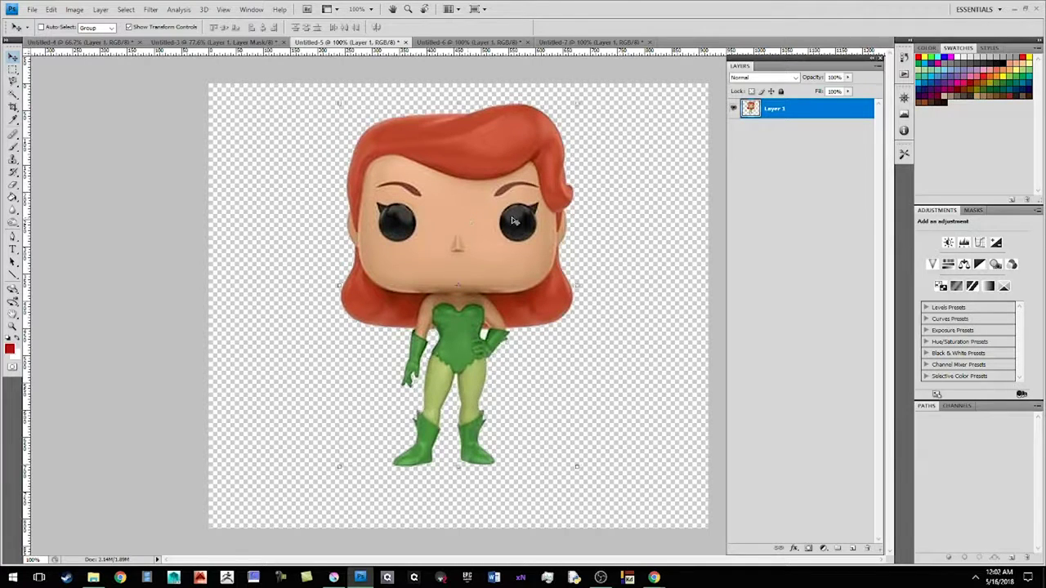
key("ctrl+v")
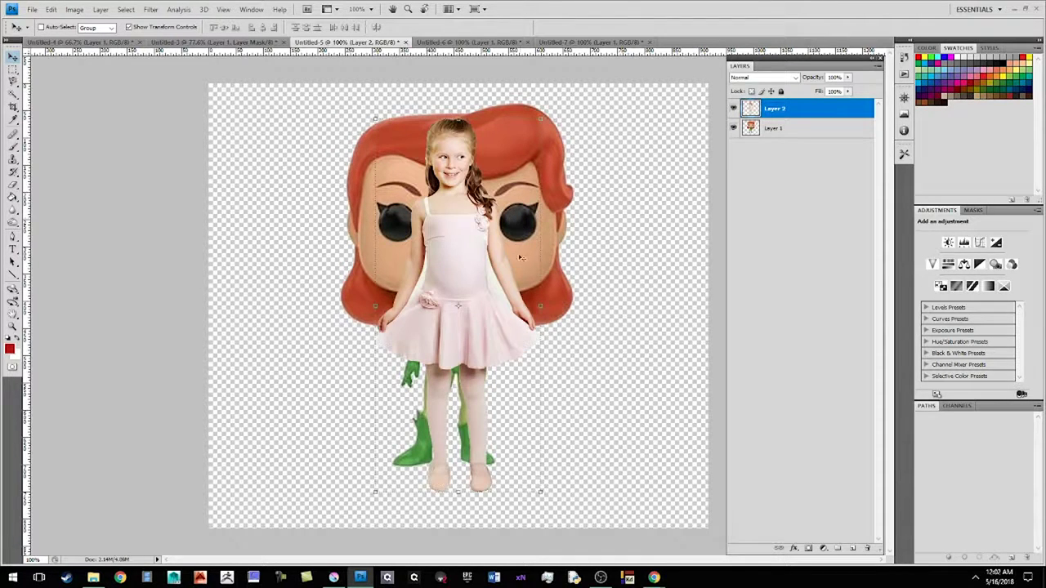
left_click_drag(495, 263, 495, 321)
left_click_drag(542, 154, 511, 222)
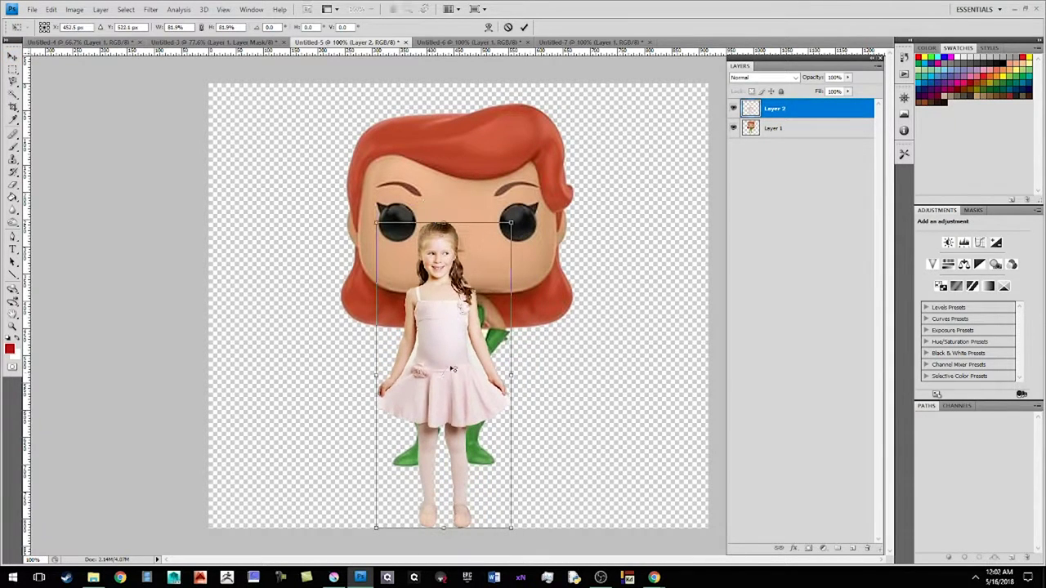
left_click_drag(464, 362, 473, 360)
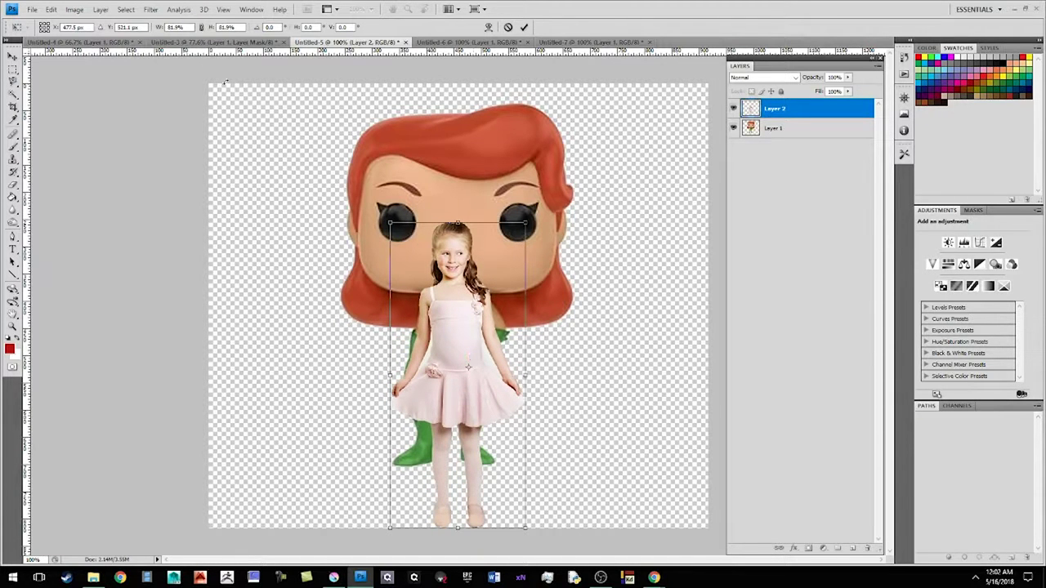
key("Return")
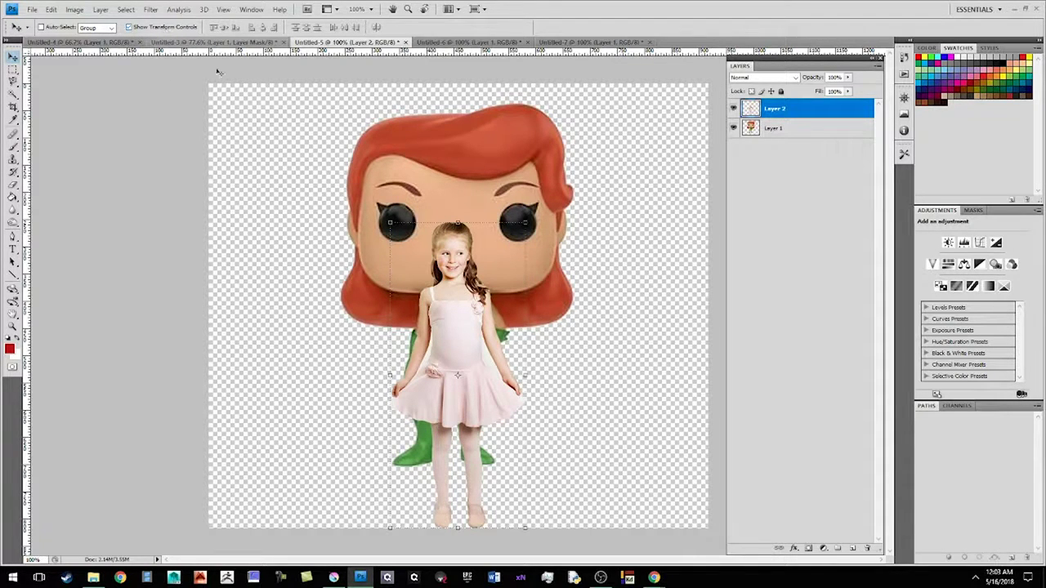
Raise the girl higher, then nudge the toy figure's Layer 1 up slightly.
left_click_drag(452, 347, 490, 343)
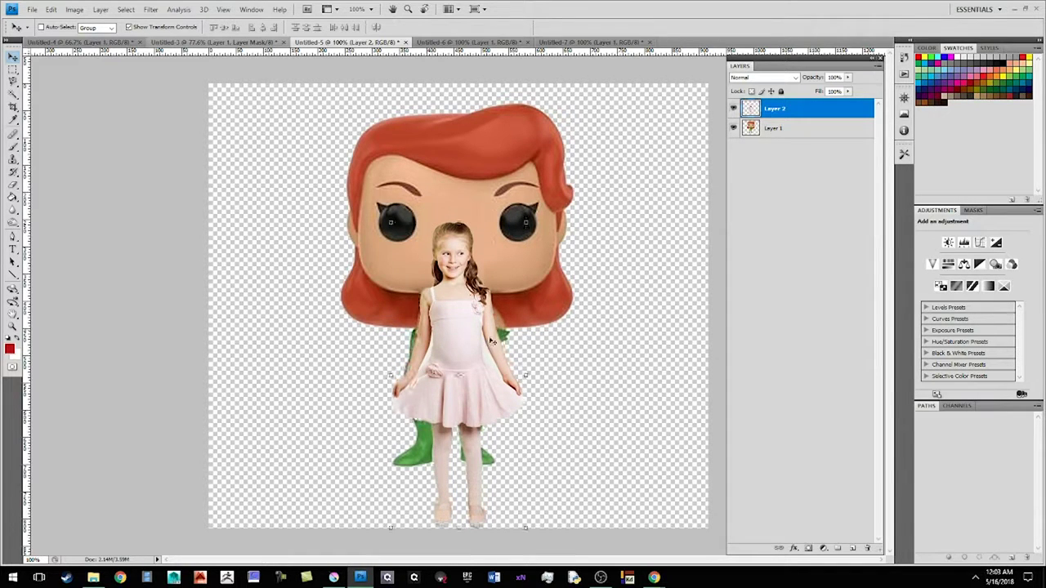
left_click(773, 128)
left_click_drag(530, 211, 524, 201)
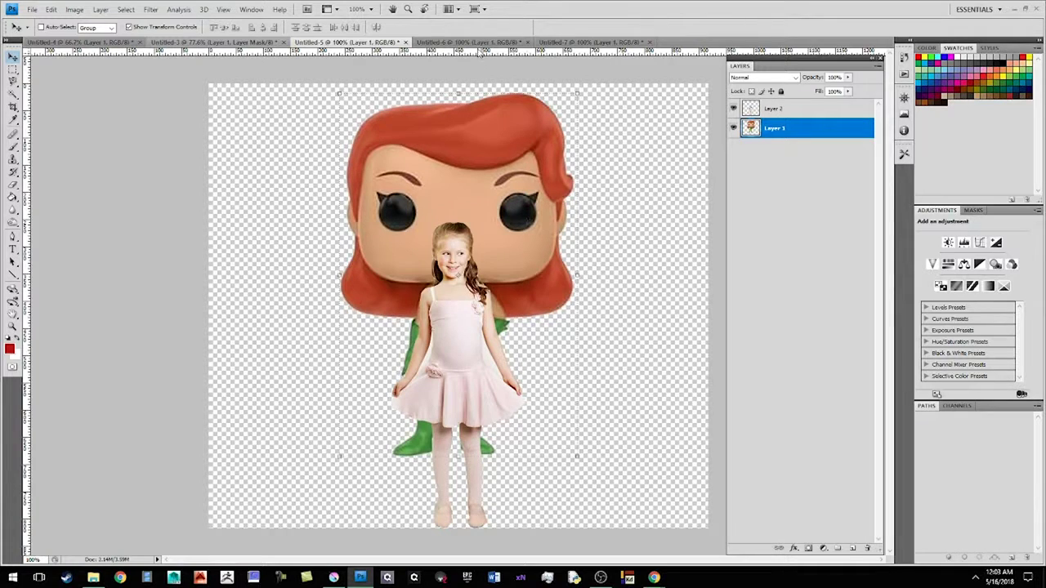
left_click(477, 43)
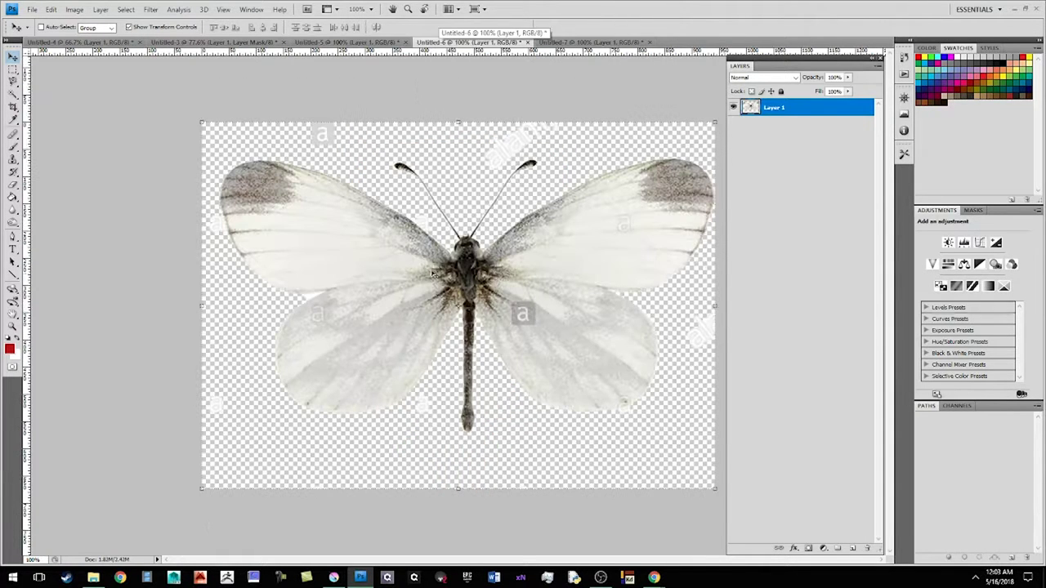
left_click(14, 83)
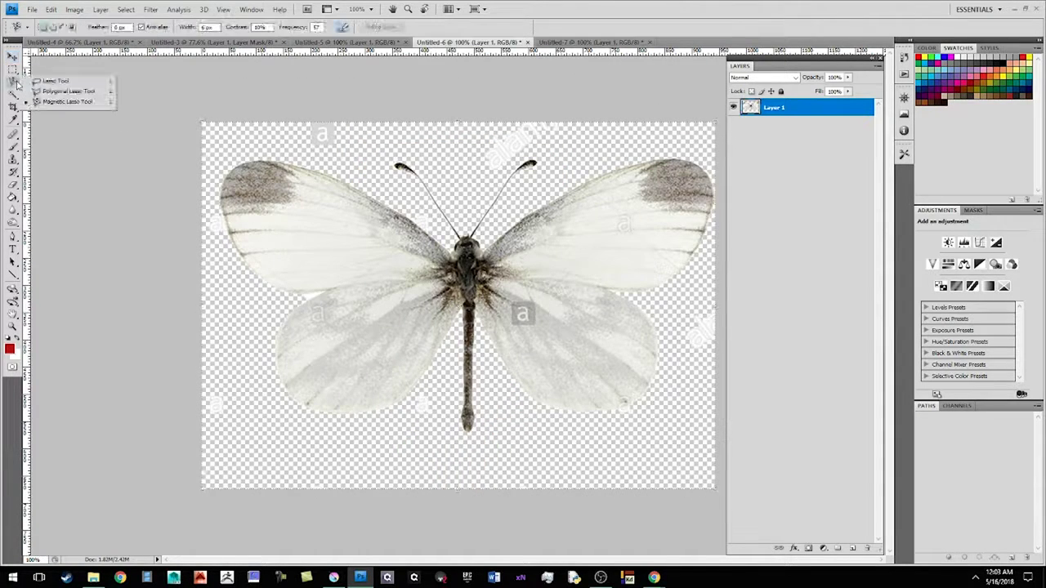
left_click(58, 83)
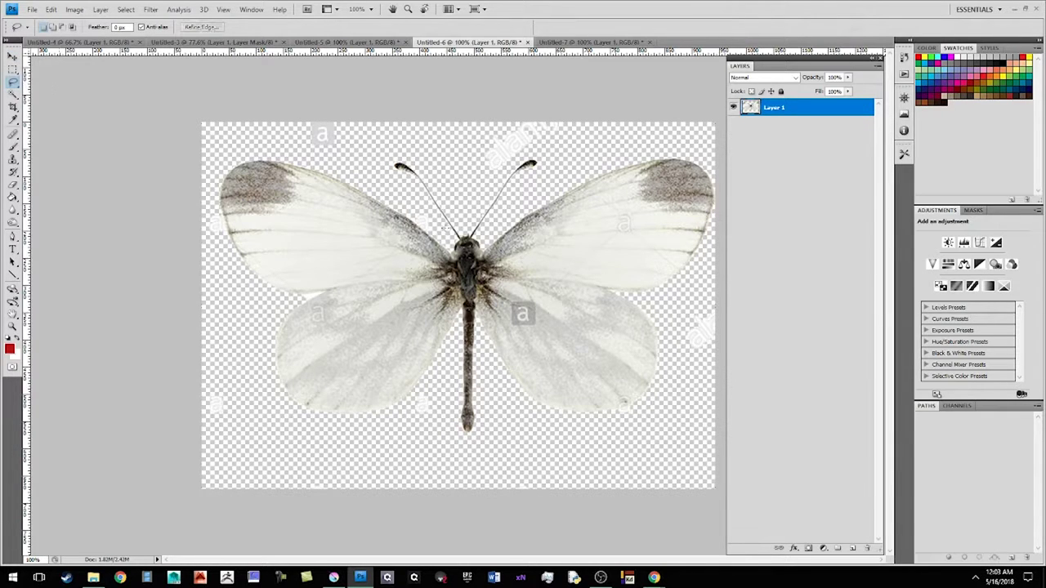
mouse_move(488, 220)
left_mouse_down()
mouse_move(595, 157)
mouse_move(687, 144)
mouse_move(721, 163)
mouse_move(748, 241)
mouse_move(639, 463)
mouse_move(507, 476)
mouse_move(348, 445)
mouse_move(269, 406)
mouse_move(220, 266)
mouse_move(205, 176)
mouse_move(234, 124)
mouse_move(317, 139)
mouse_move(490, 224)
left_mouse_up()
Paste the butterfly into the collage as Layer 3 and move it down off the girl's face.
left_click(368, 43)
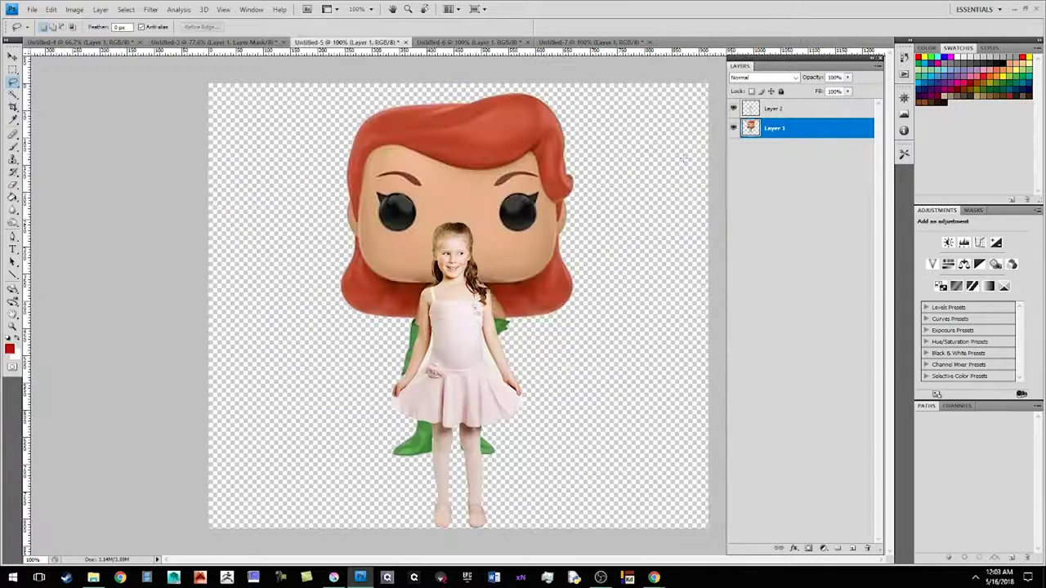
left_click(782, 113)
key("ctrl+v")
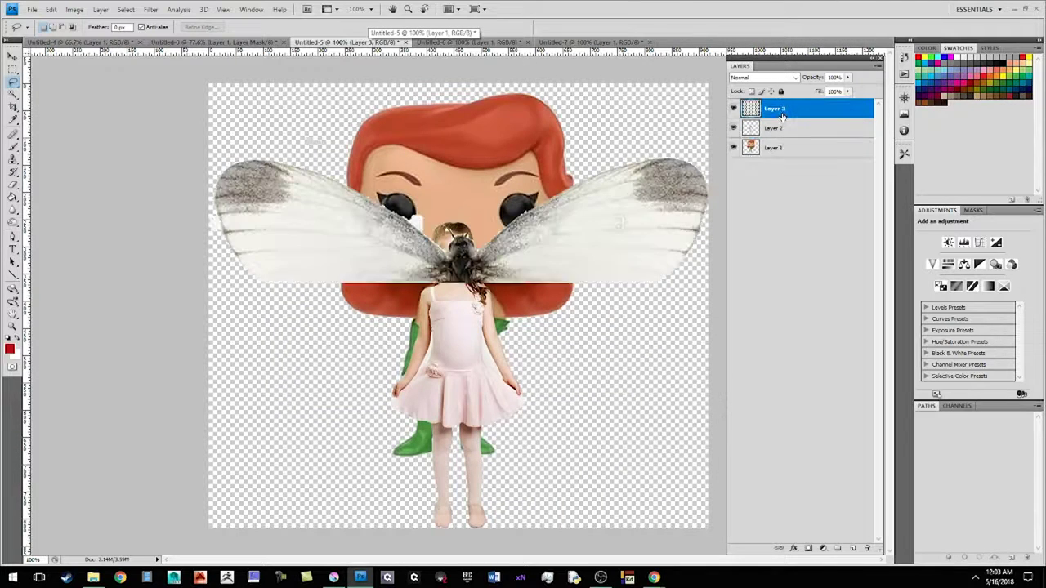
left_click(12, 56)
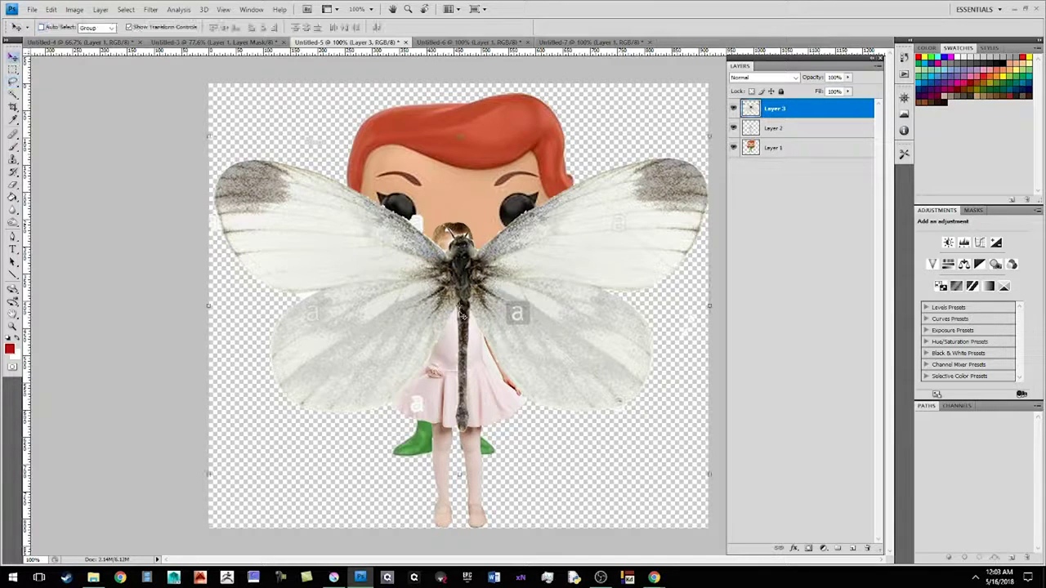
left_click_drag(472, 285, 467, 359)
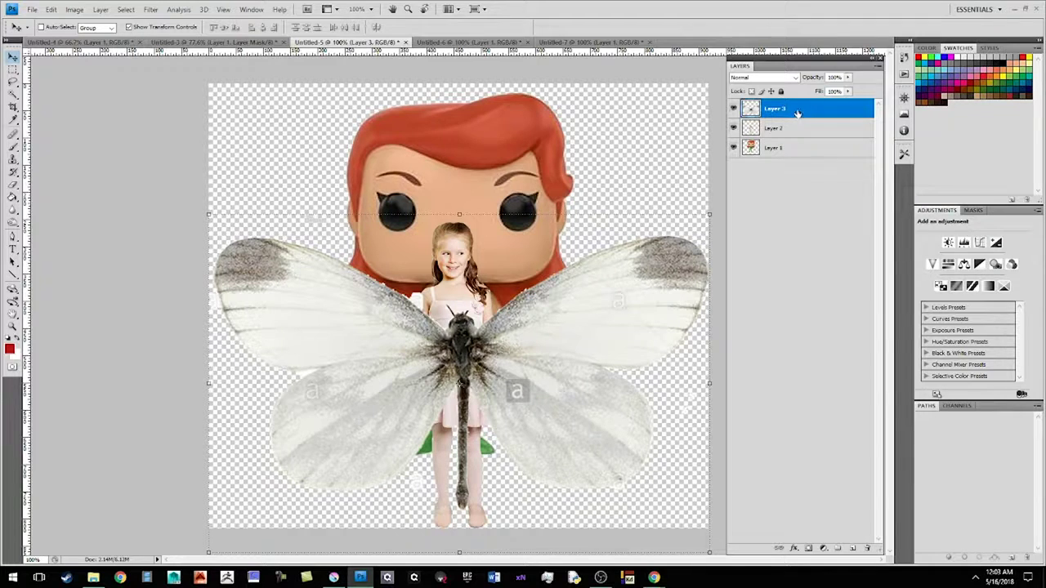
Move Layer 3 to the bottom of the stack and Layer 1 above the girl's Layer 2.
left_click_drag(798, 113, 783, 165)
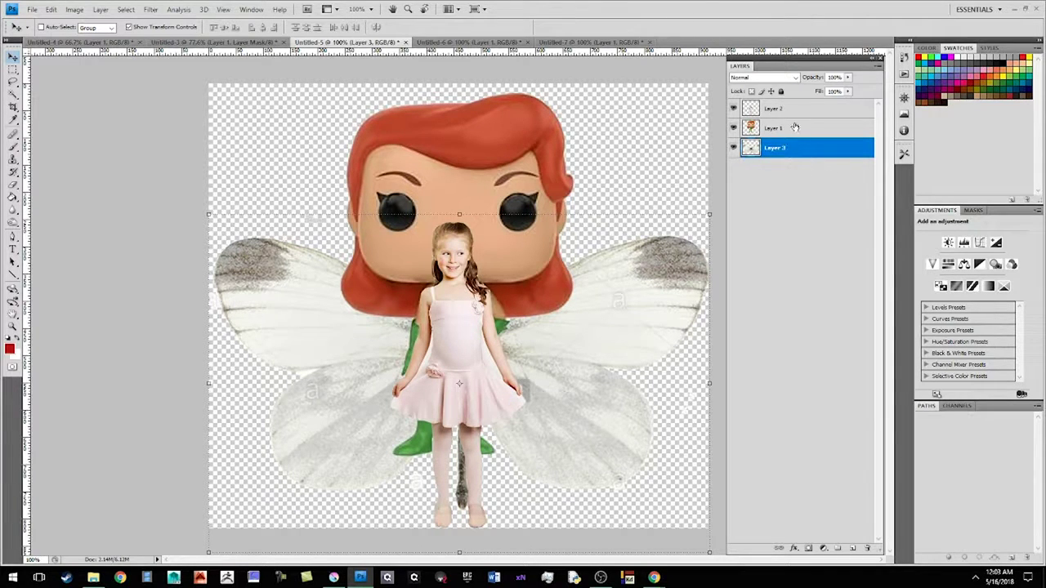
left_click(795, 128)
left_click(787, 115)
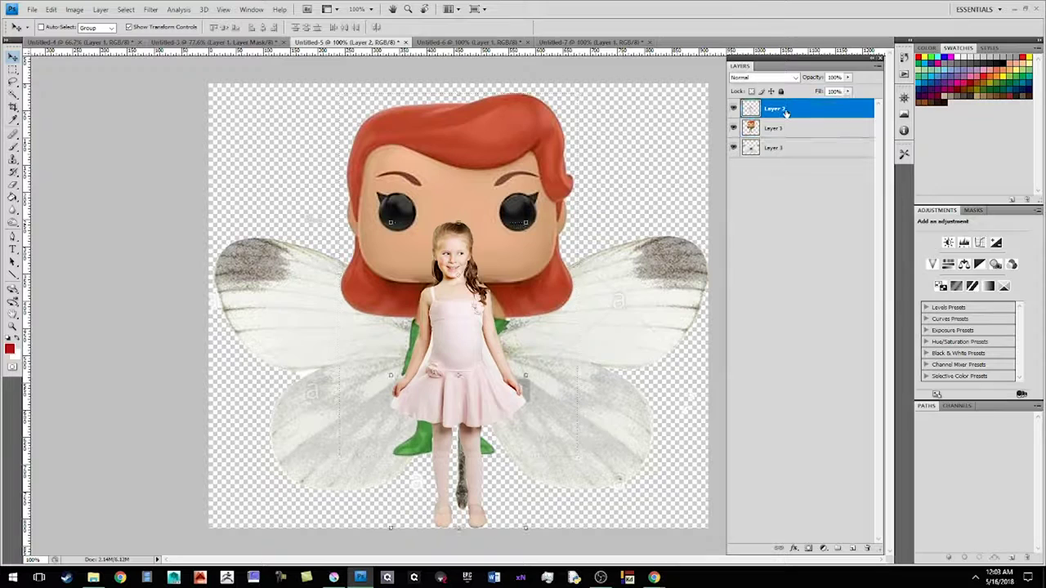
double_click(777, 128)
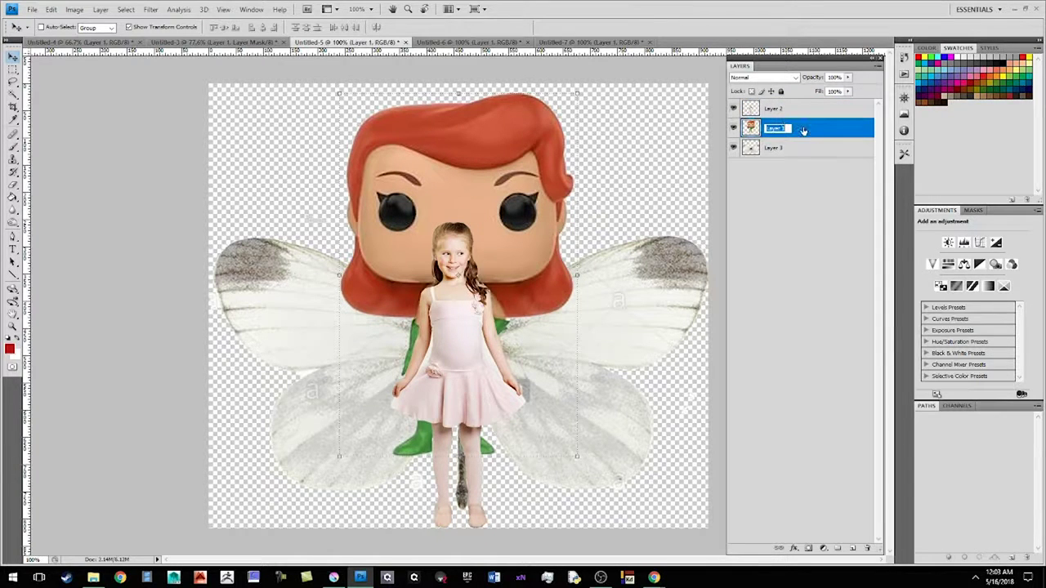
left_click_drag(804, 133, 808, 119)
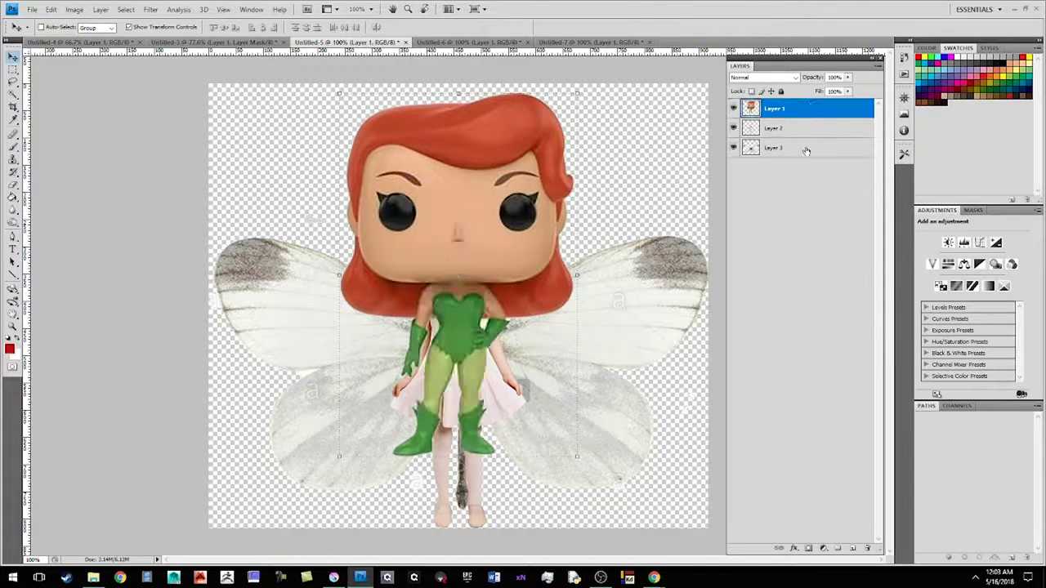
Outline the toy figure's head and shoulders with the Magnetic Lasso and copy them to Layer 4.
key("ctrl+plus")
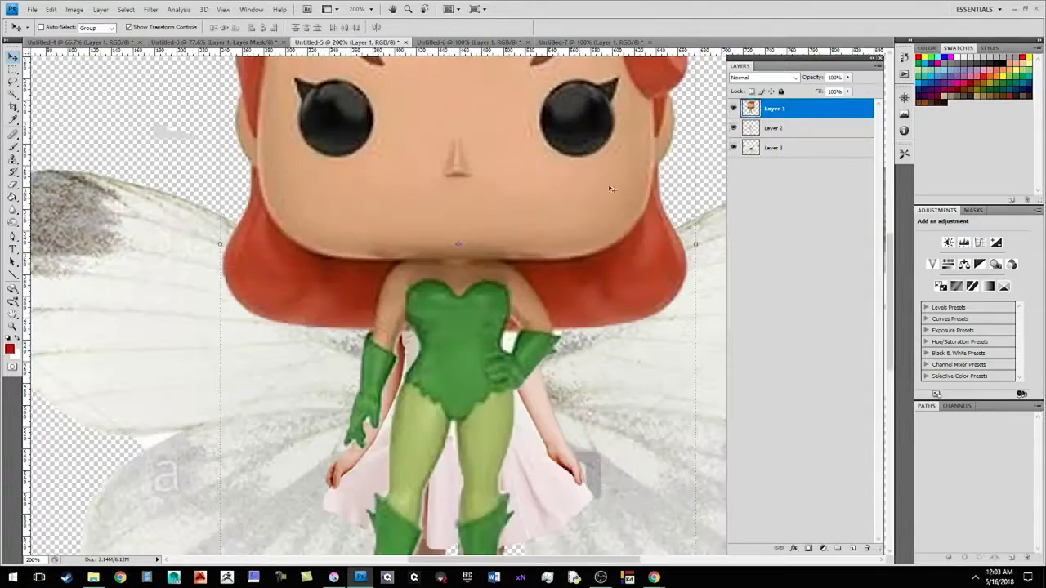
left_click_drag(581, 186, 495, 357)
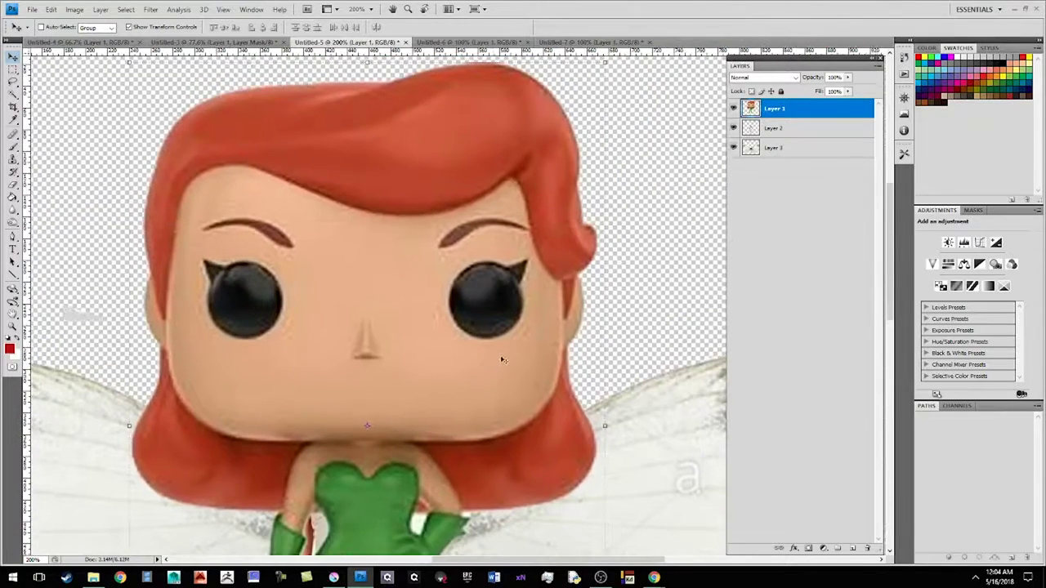
key("ctrl+minus")
left_click_drag(10, 81, 71, 104)
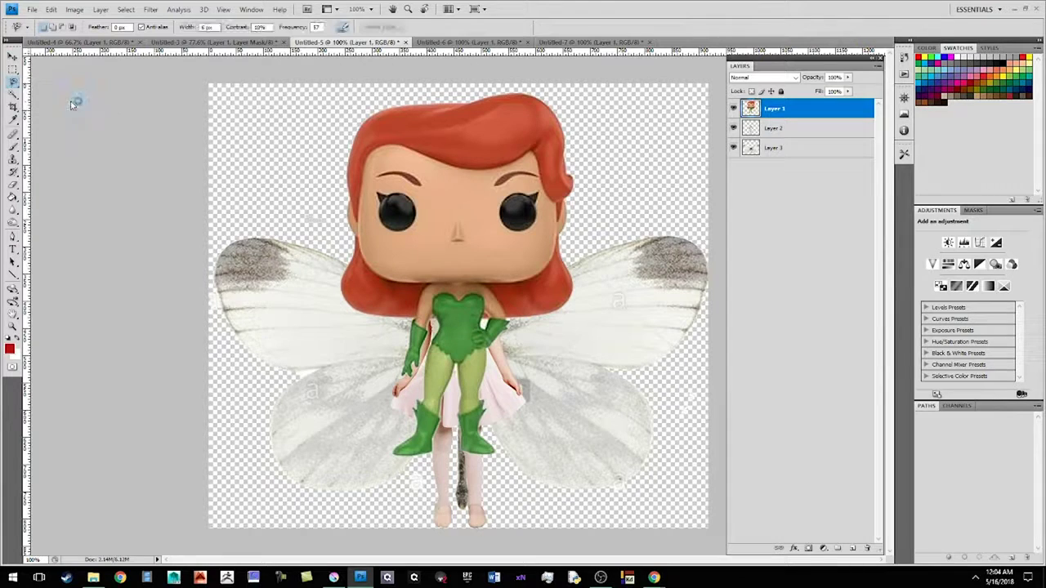
left_click(472, 98)
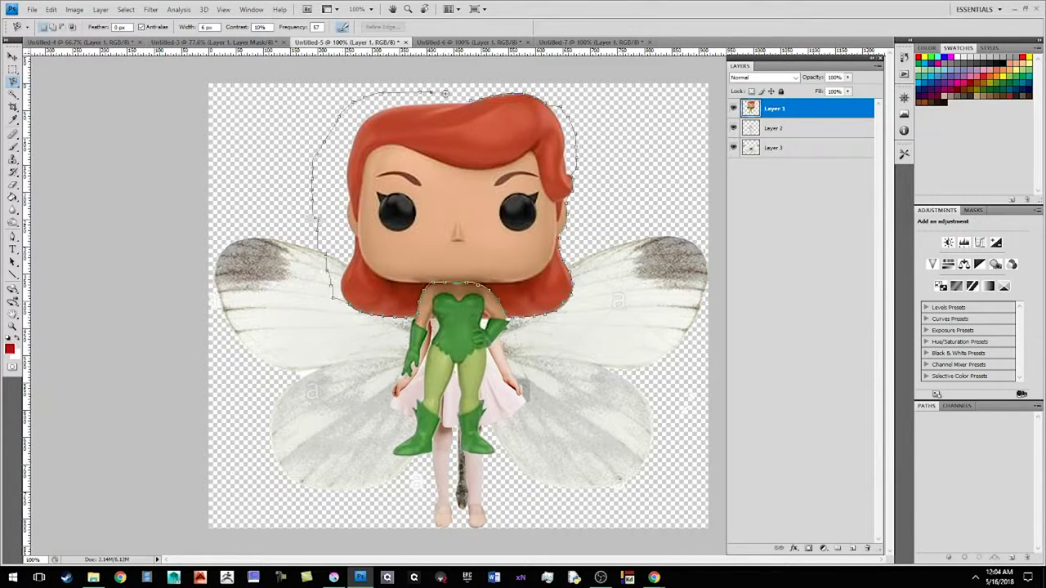
left_click(474, 95)
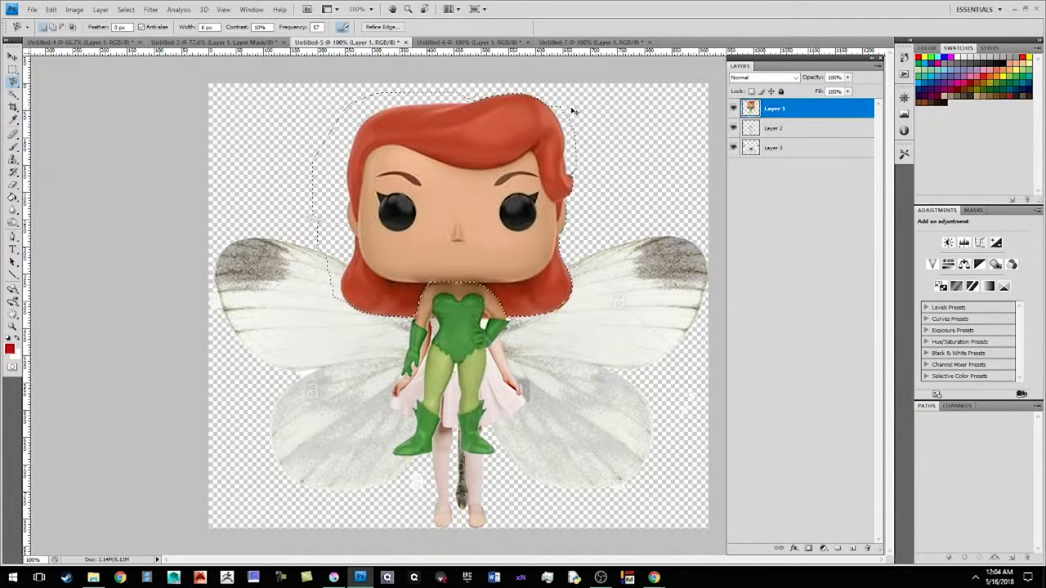
key("ctrl+j")
left_click(800, 129)
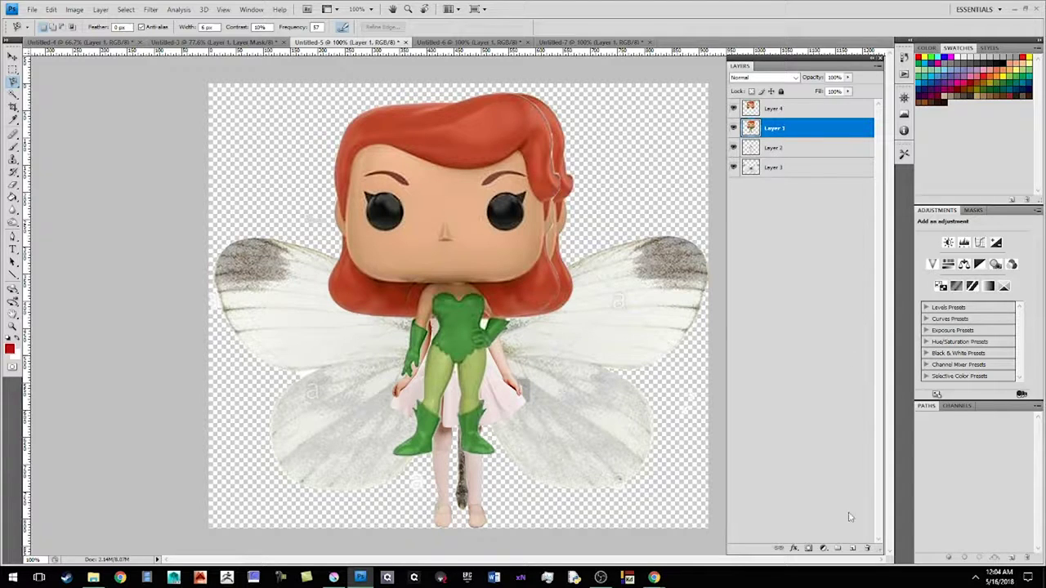
Delete Layer 1, then scale the Layer 4 head to 91.6% and lower it onto the girl's shoulders.
left_click(868, 548)
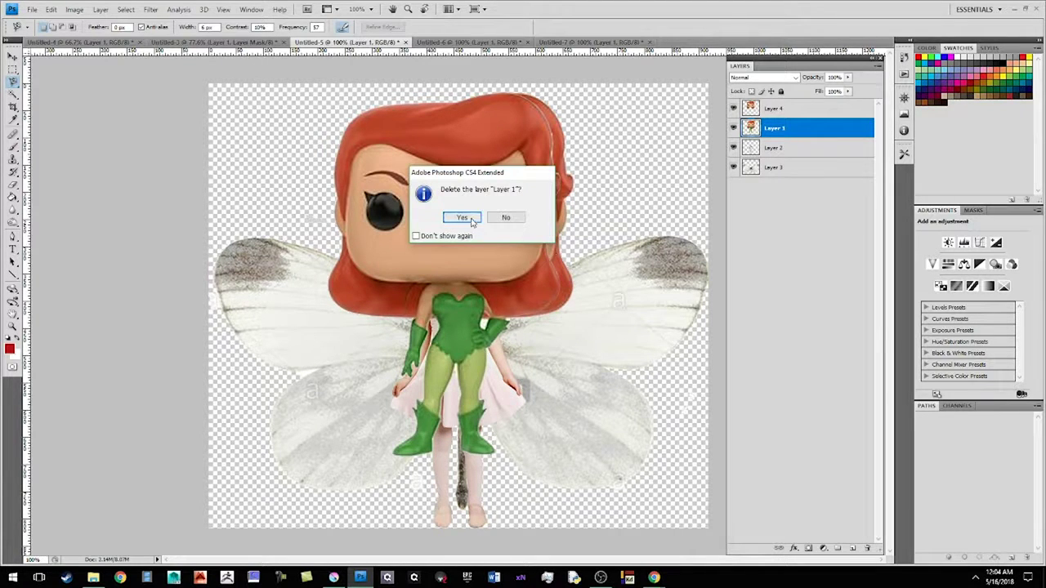
left_click(462, 218)
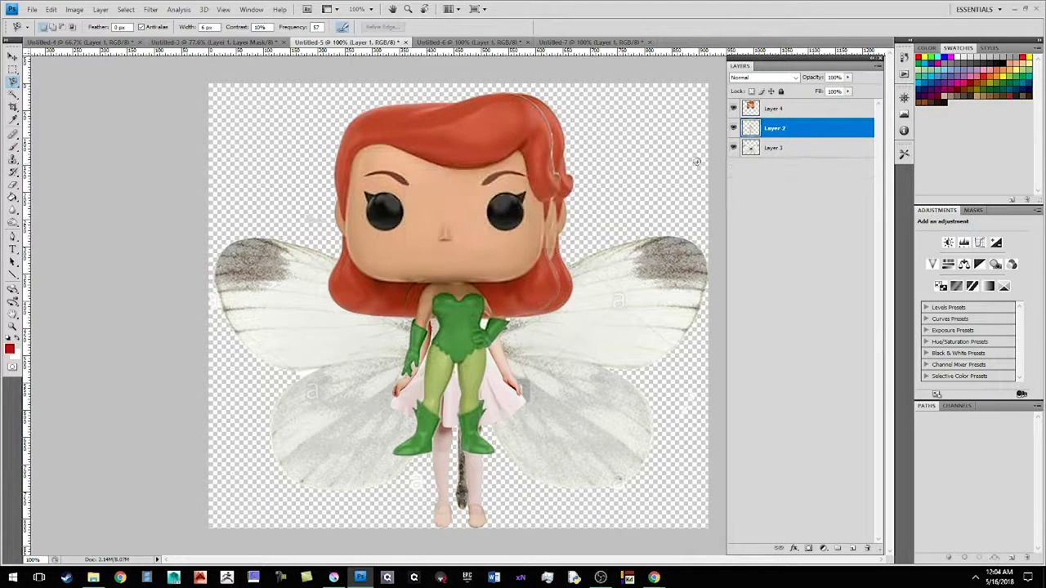
left_click(12, 57)
left_click(772, 112)
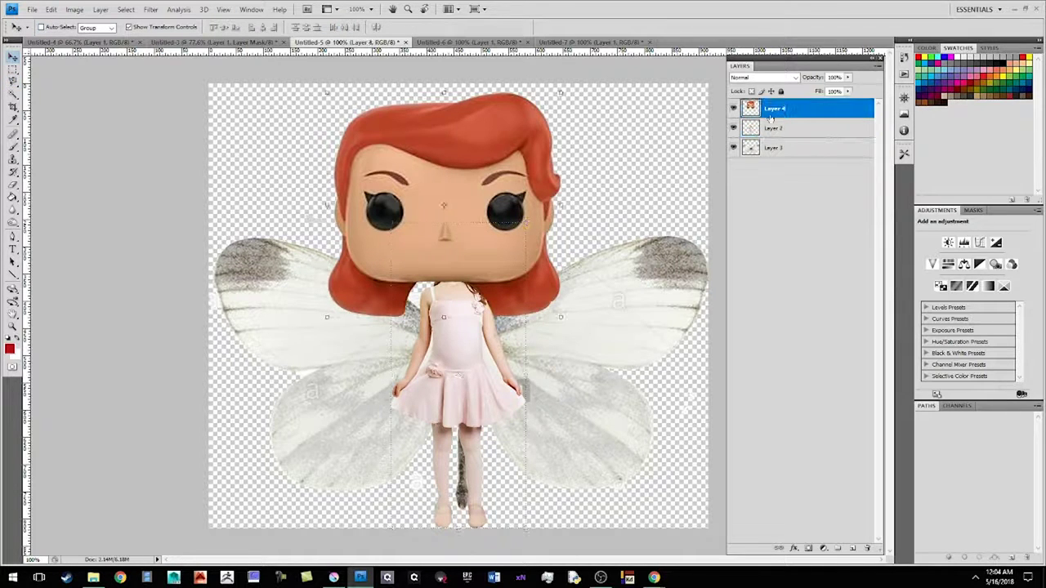
left_click_drag(492, 233, 508, 240)
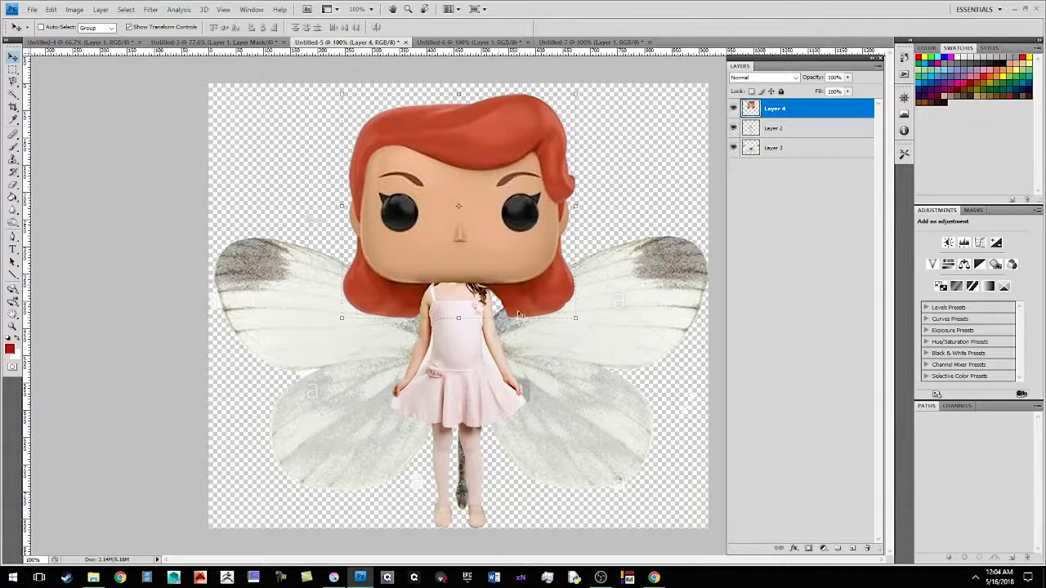
left_click_drag(575, 319, 556, 299)
left_click_drag(503, 254, 507, 264)
key("Return")
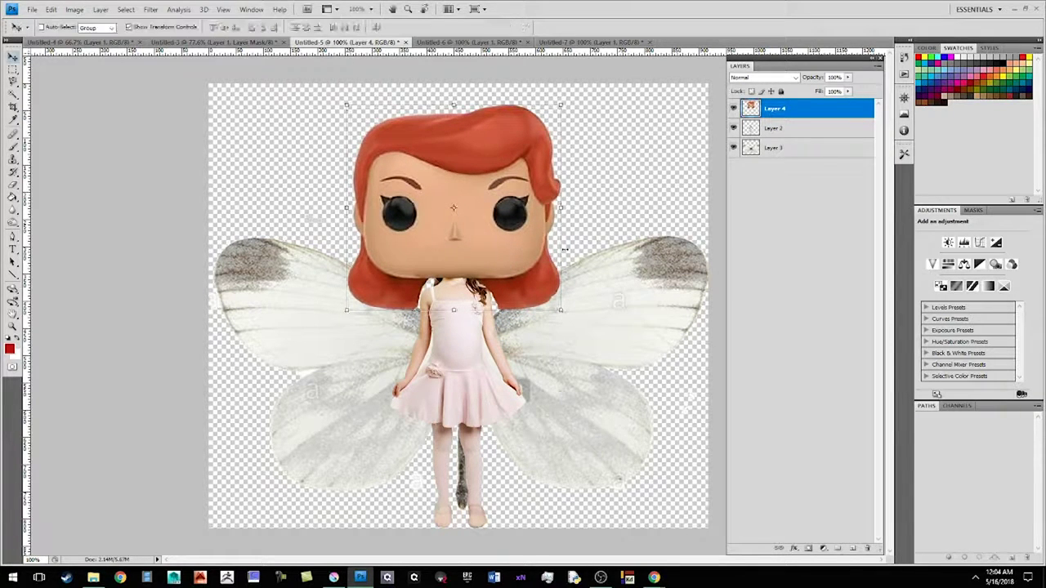